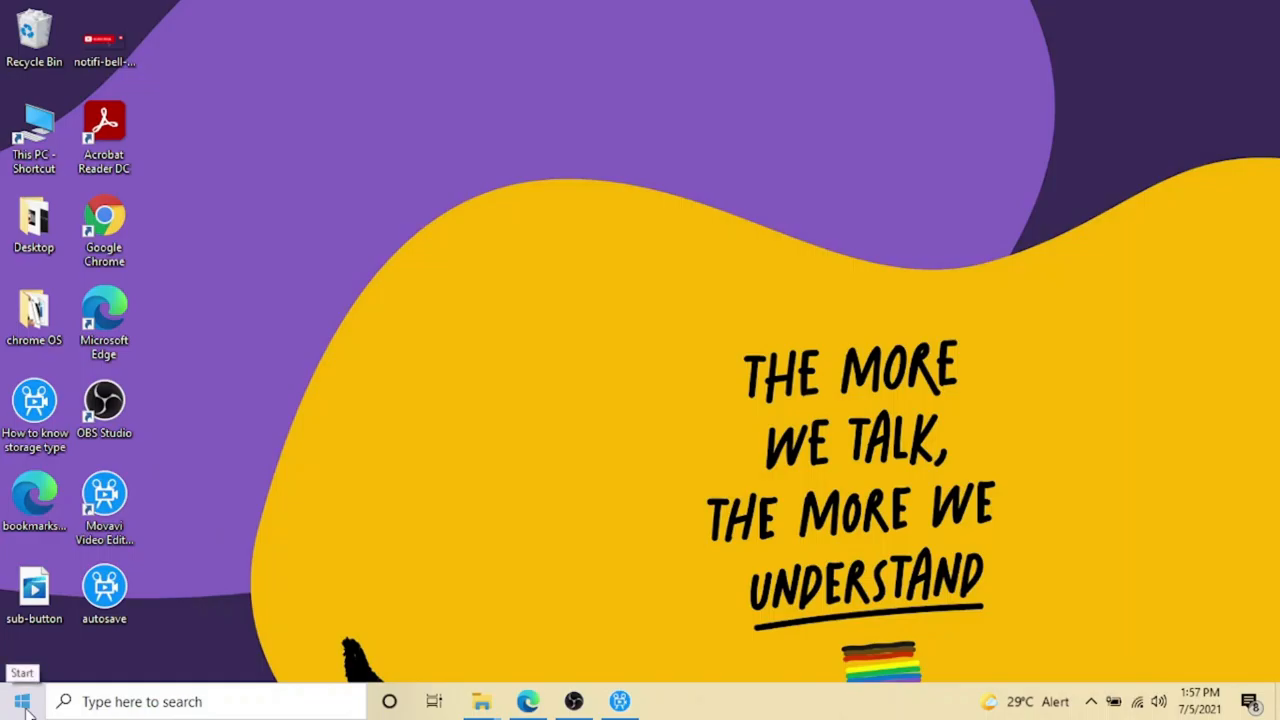
- Launch Control Panel from Start and go into its Date and Time item
left_click(23, 702)
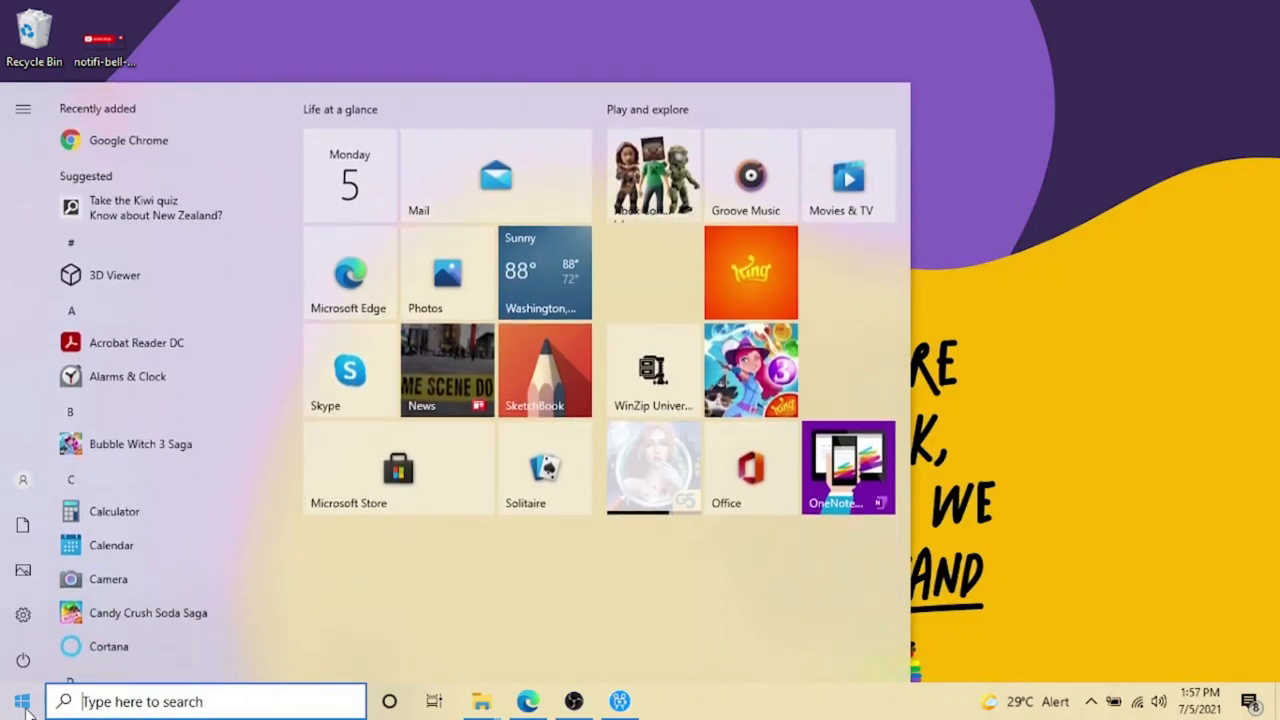
type("cont")
left_click(23, 702)
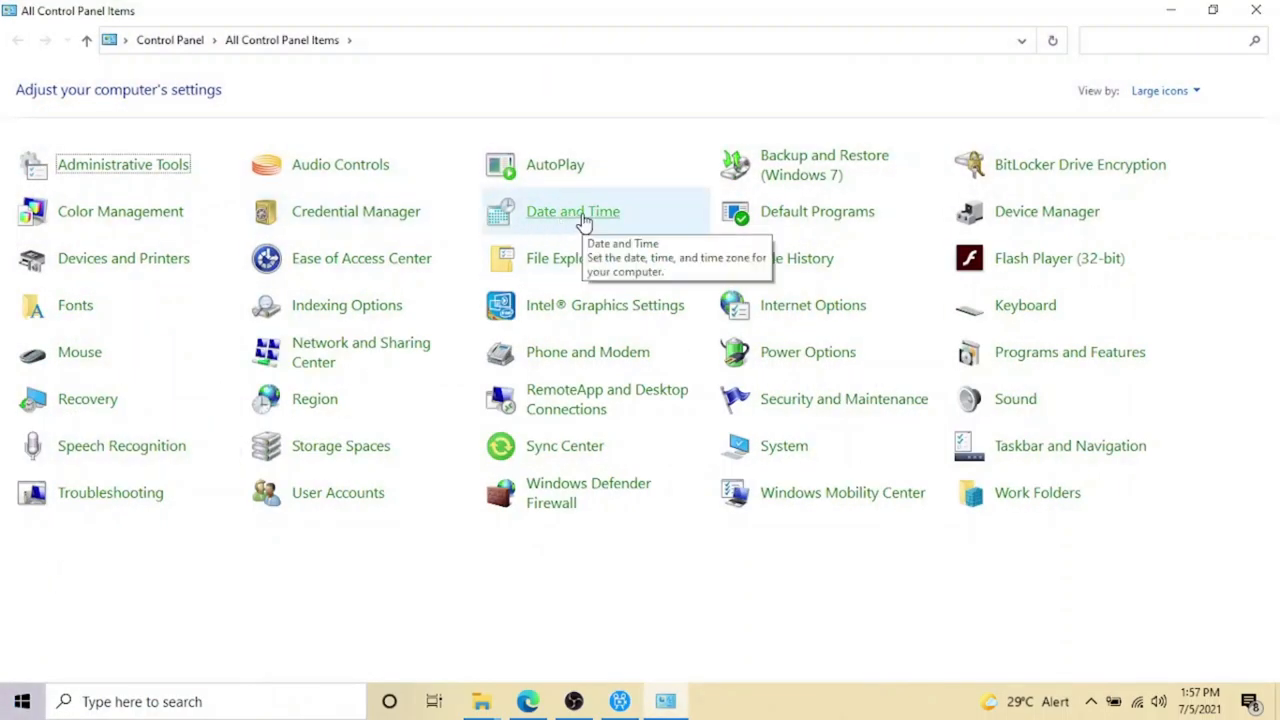
left_click(583, 218)
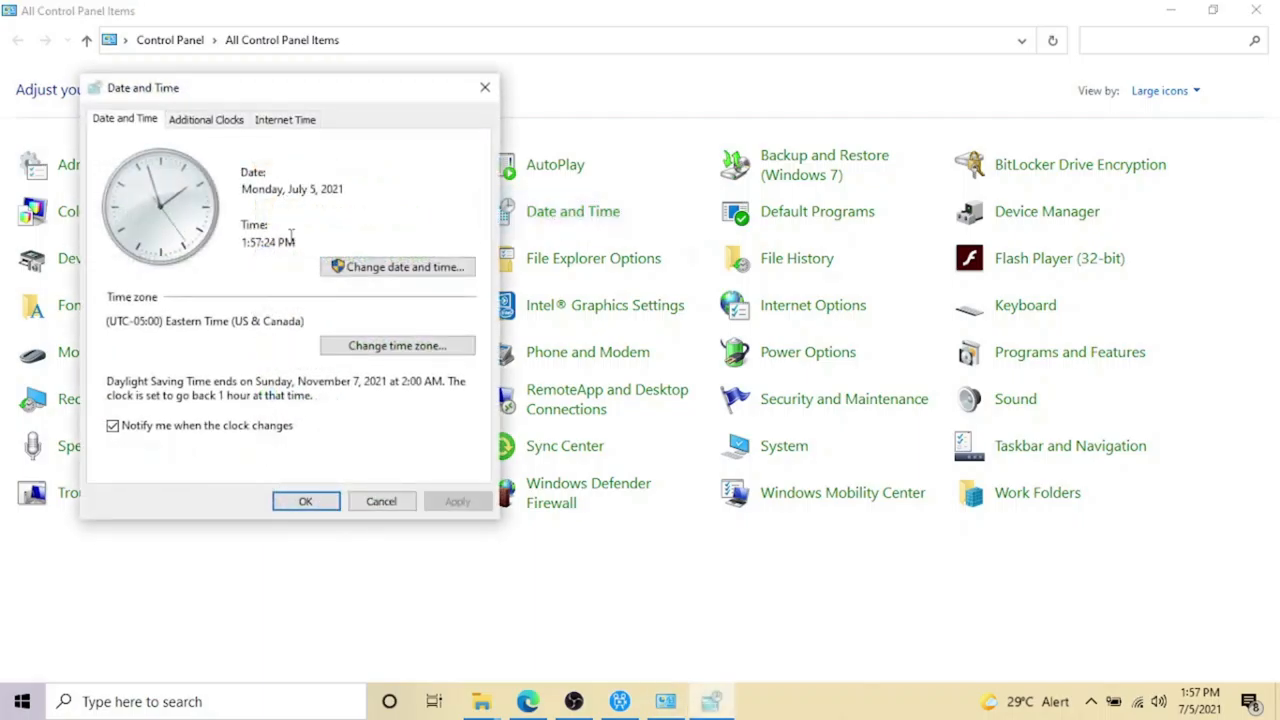
- Look at the Change date and time settings, then cancel without altering them
left_click(418, 270)
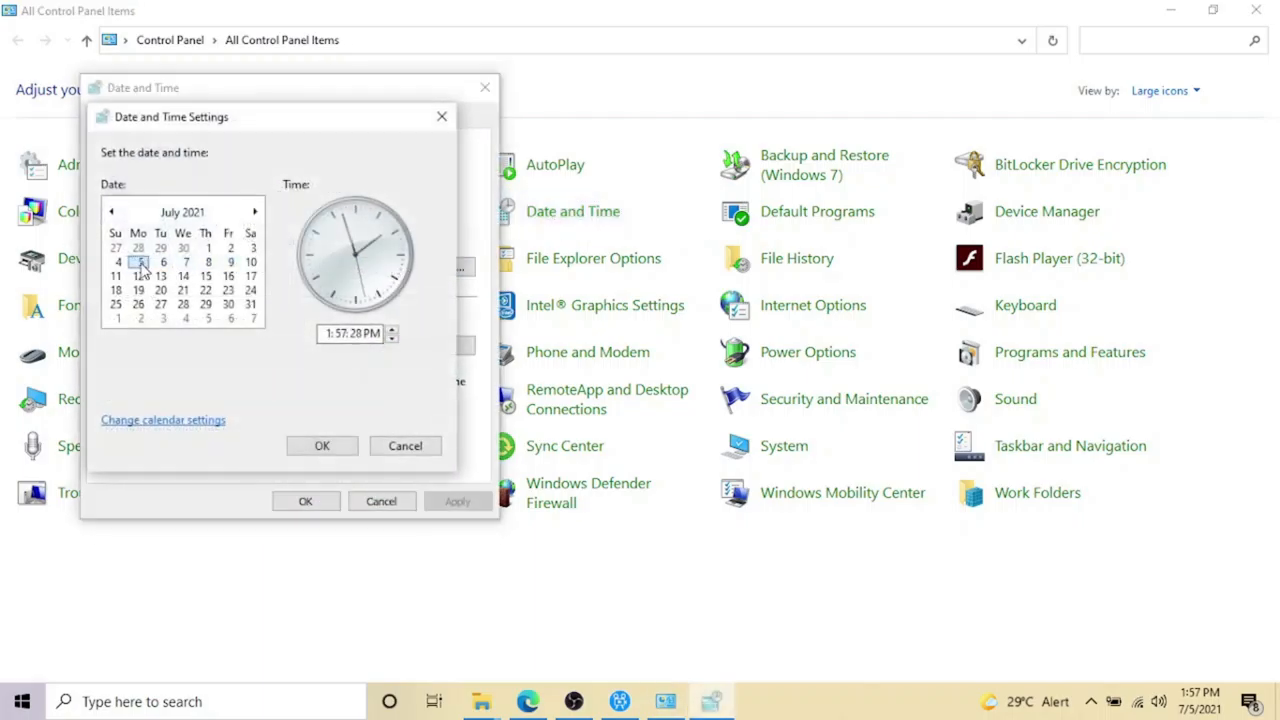
left_click(390, 447)
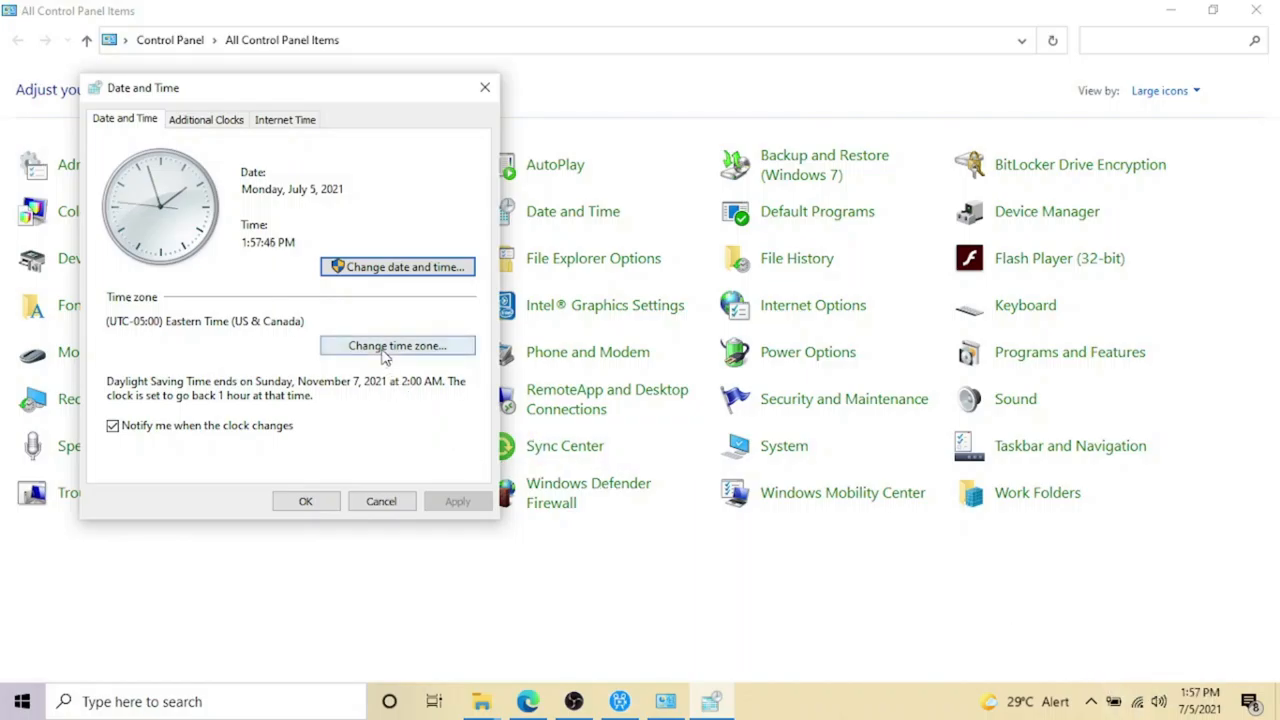
left_click(362, 270)
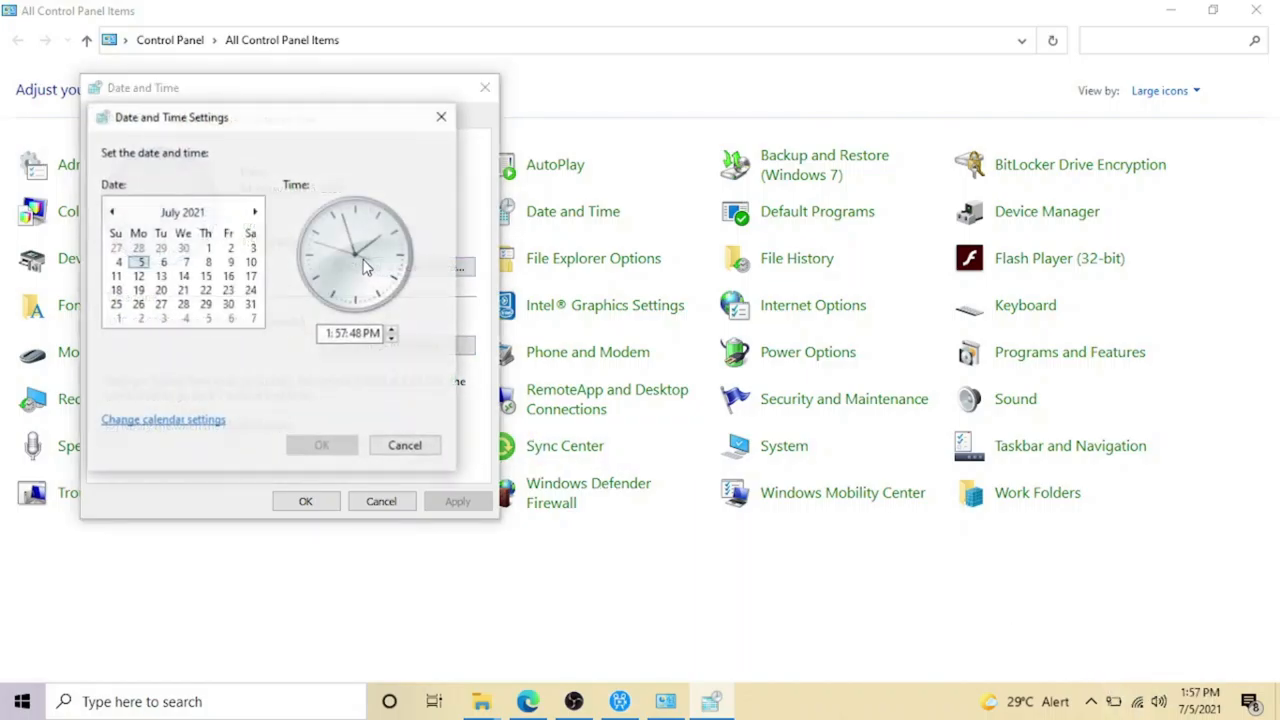
left_click(321, 445)
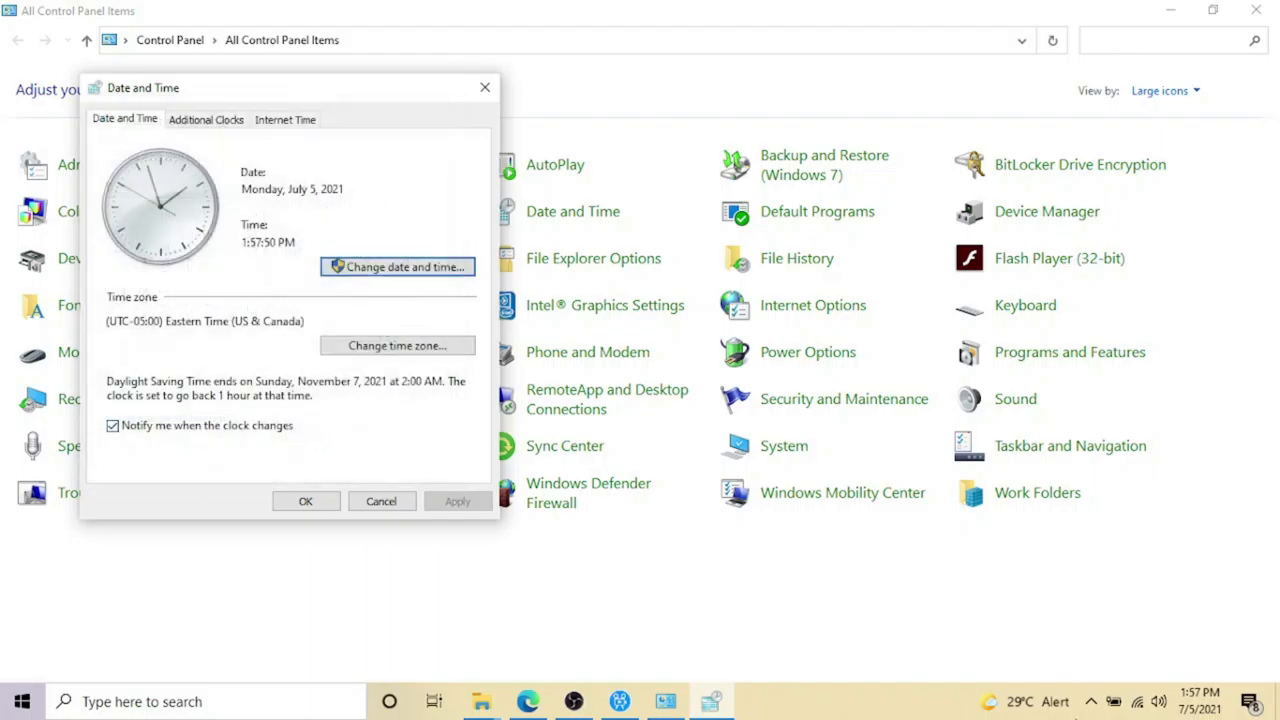
left_click(388, 350)
left_click(310, 198)
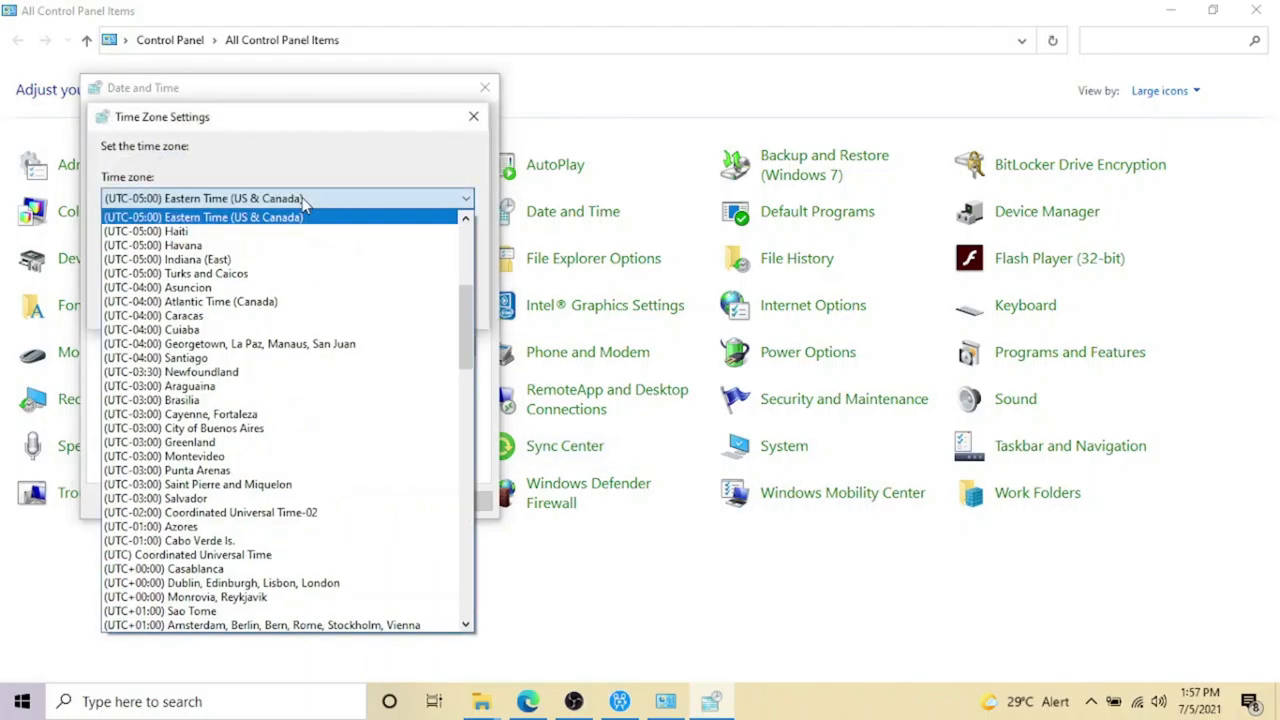
scroll(275, 306, "down", 3)
scroll(275, 306, "down", 5)
scroll(275, 306, "down", 5)
scroll(275, 306, "down", 3)
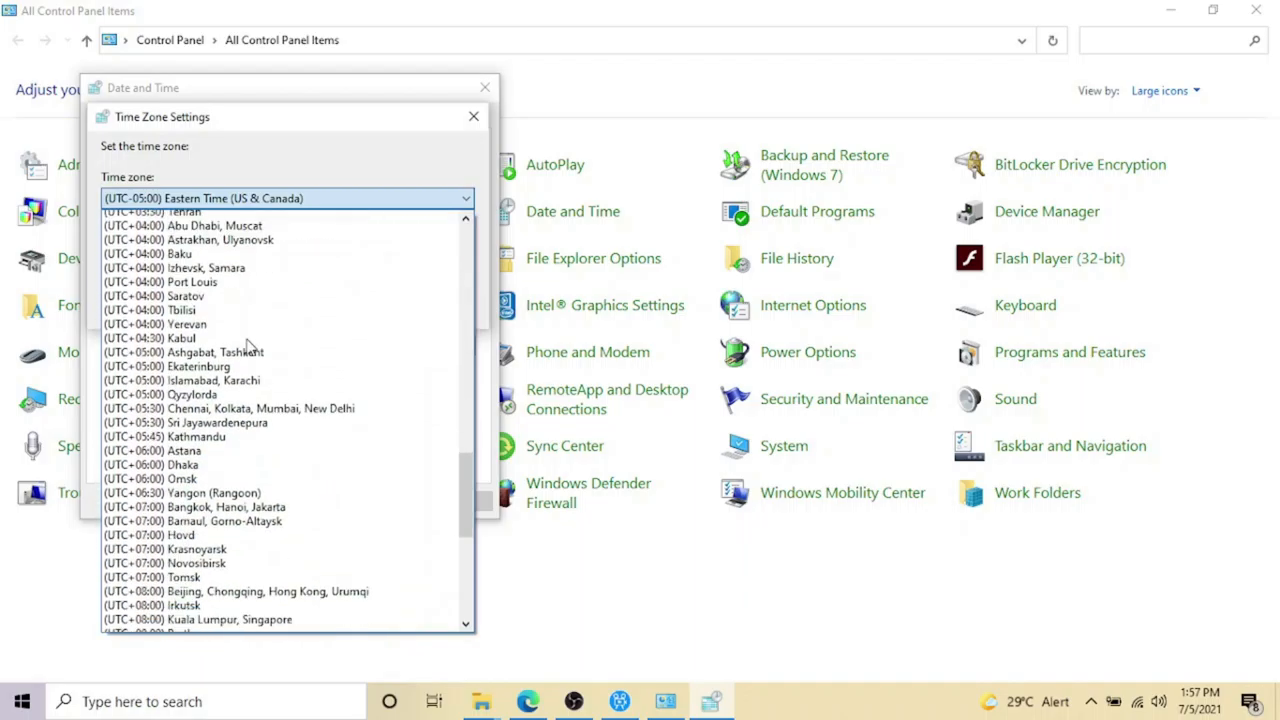
scroll(275, 300, "up", 15)
left_click(308, 146)
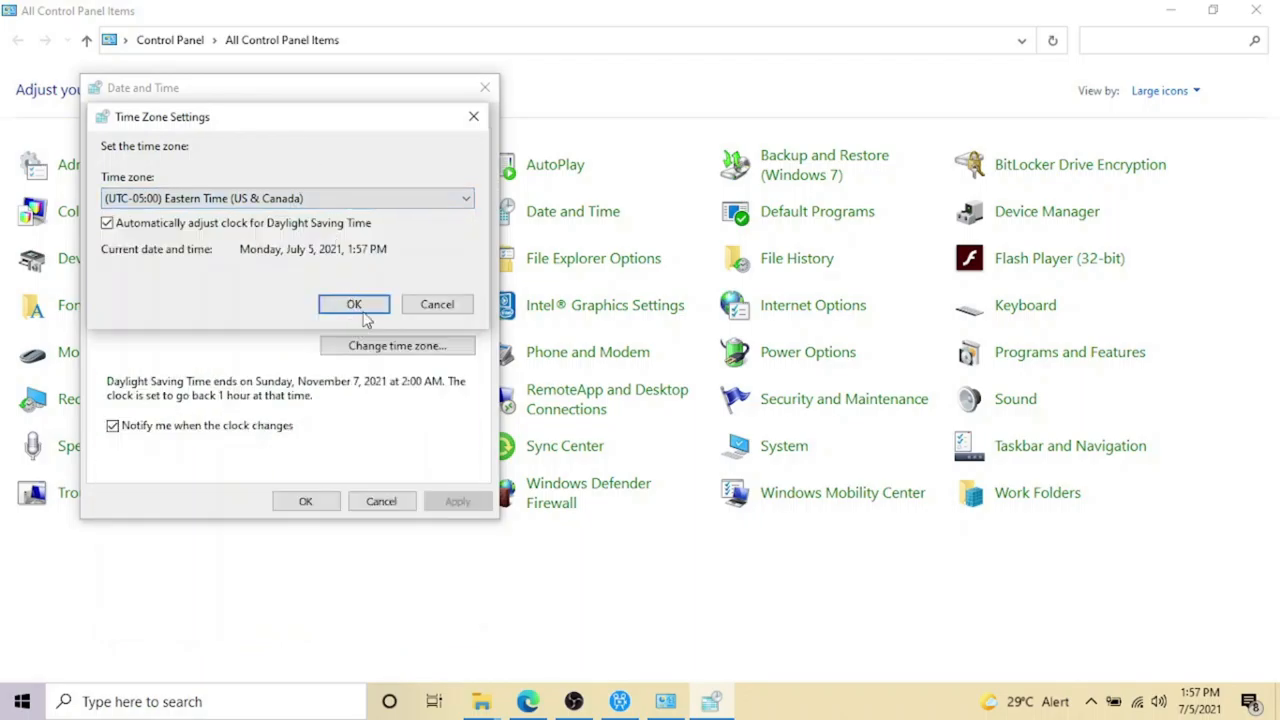
left_click(423, 306)
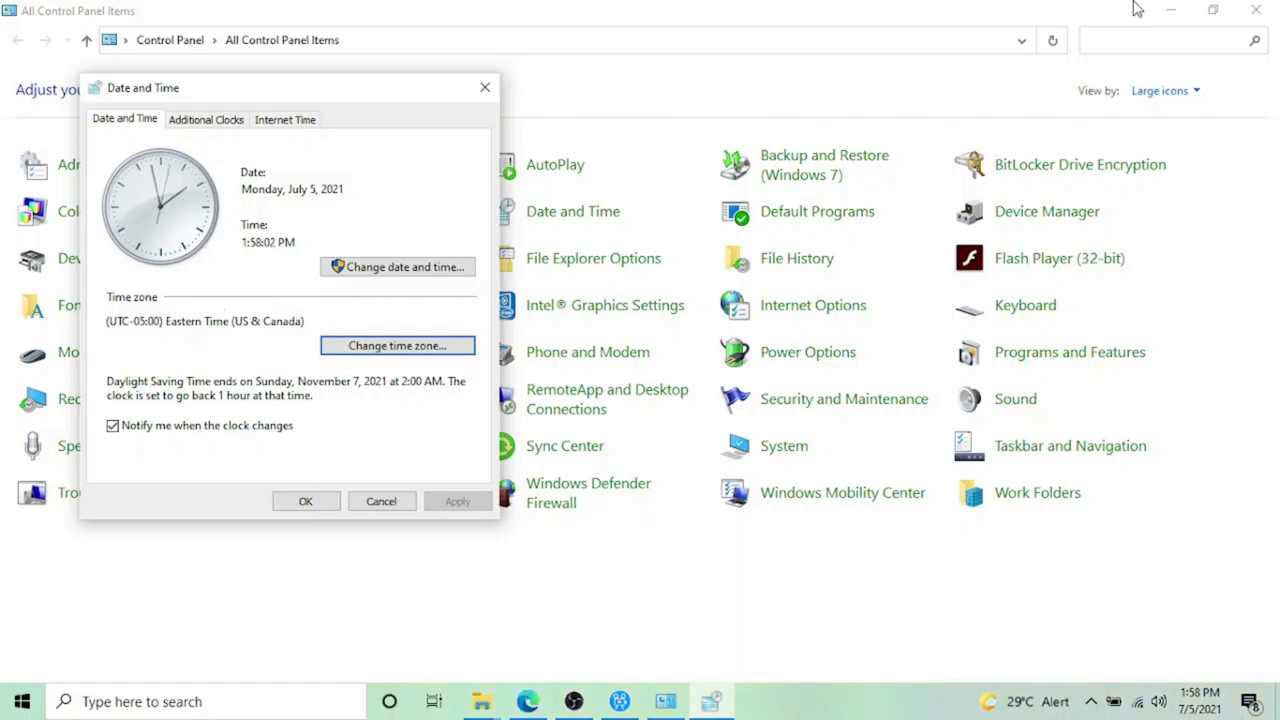
left_click(1171, 10)
- Search 'my time zone' in Edge and highlight the Eastern Daylight Time (UTC-4) result
left_click_drag(408, 77, 731, 10)
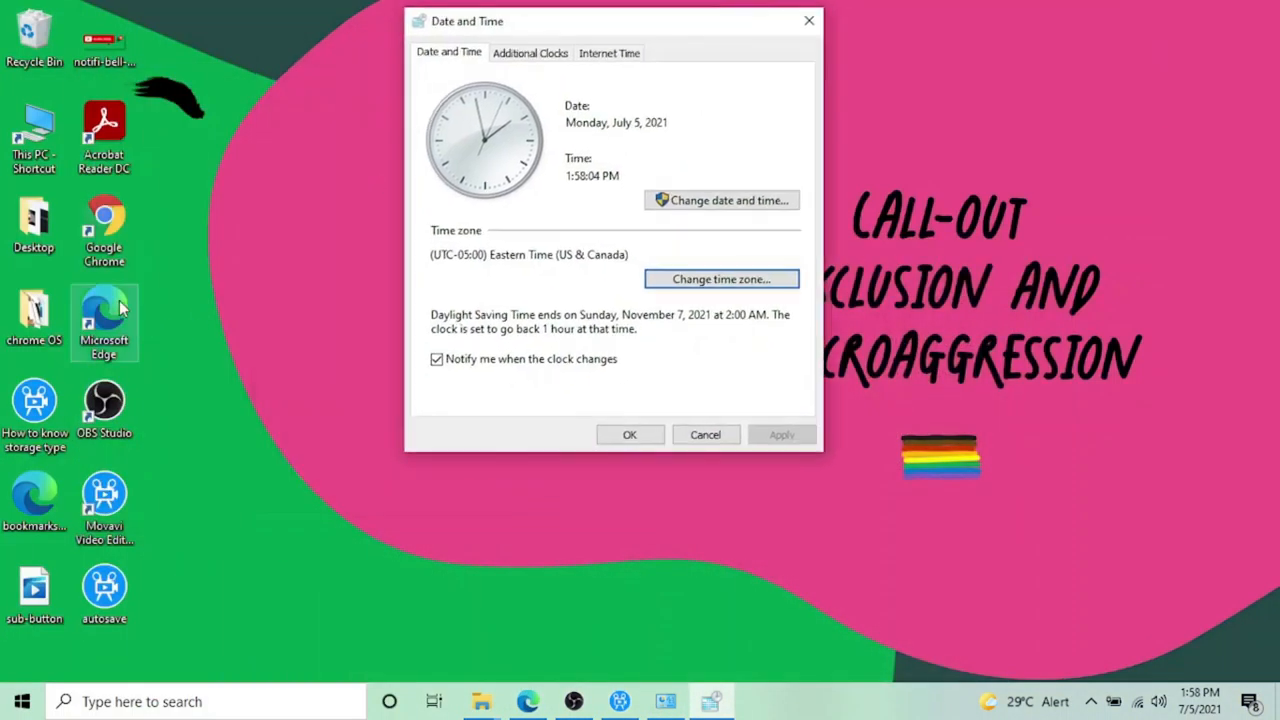
double_click(104, 312)
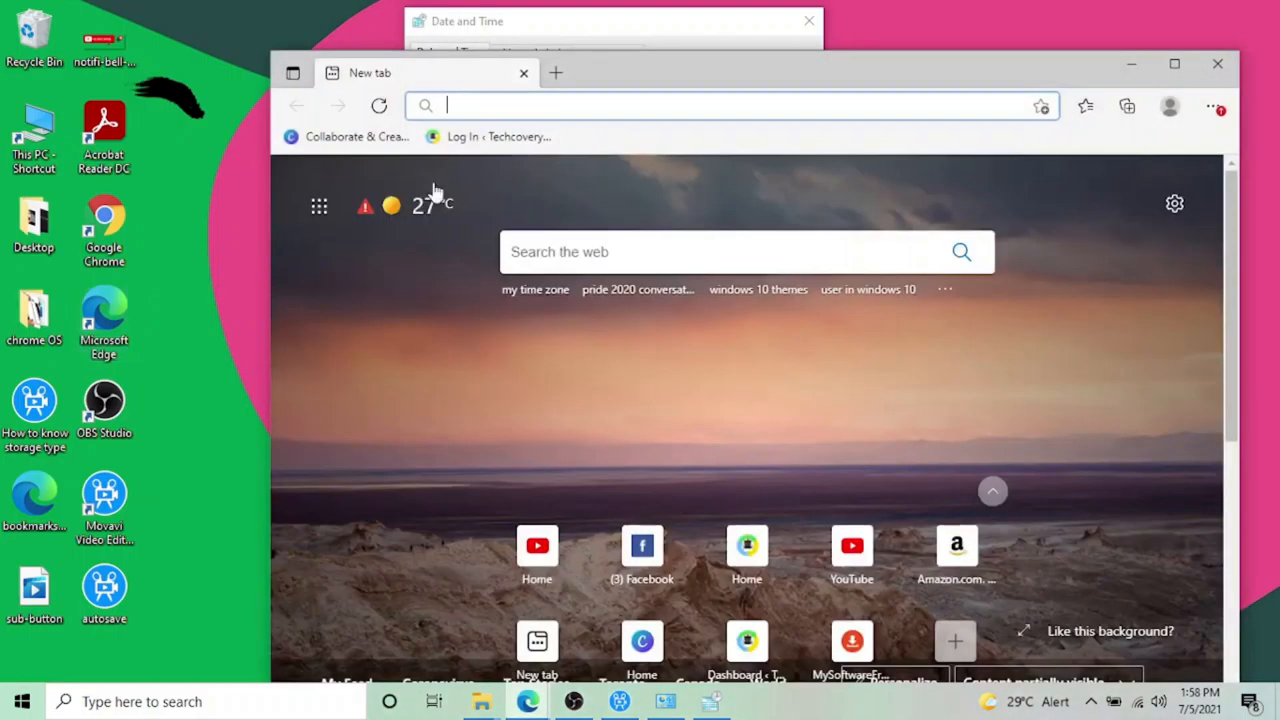
type("my time")
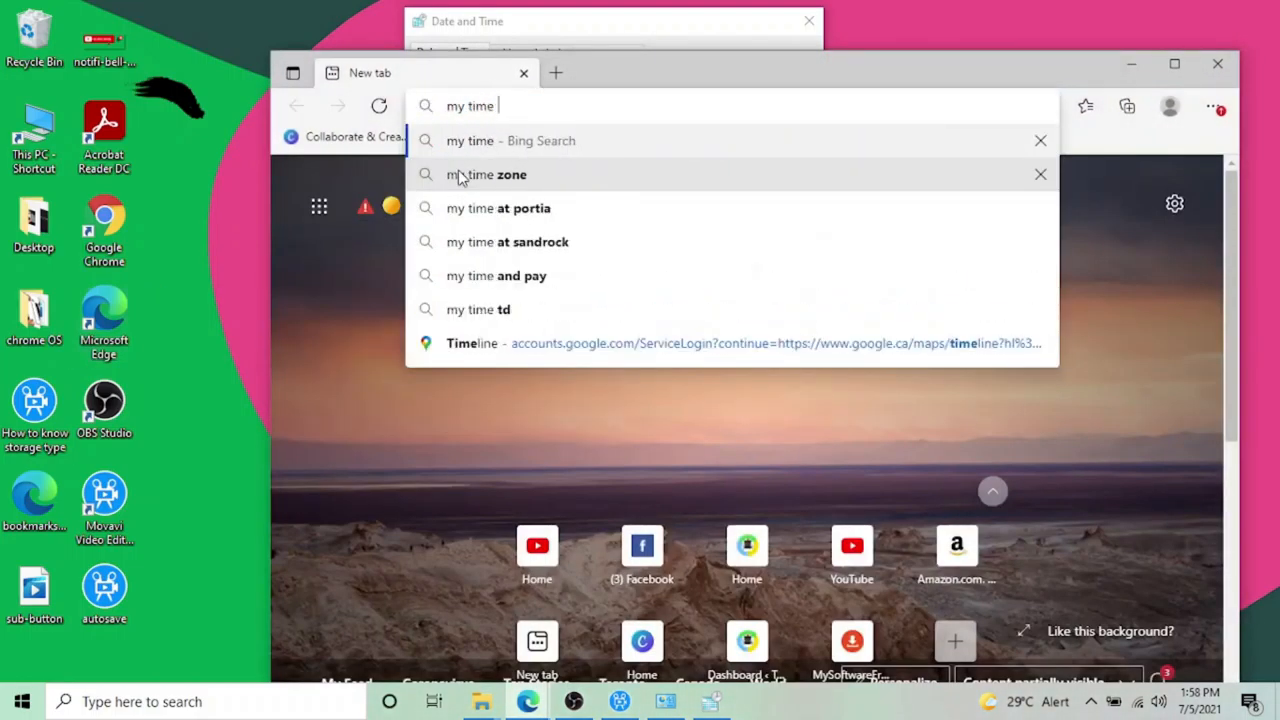
left_click(486, 174)
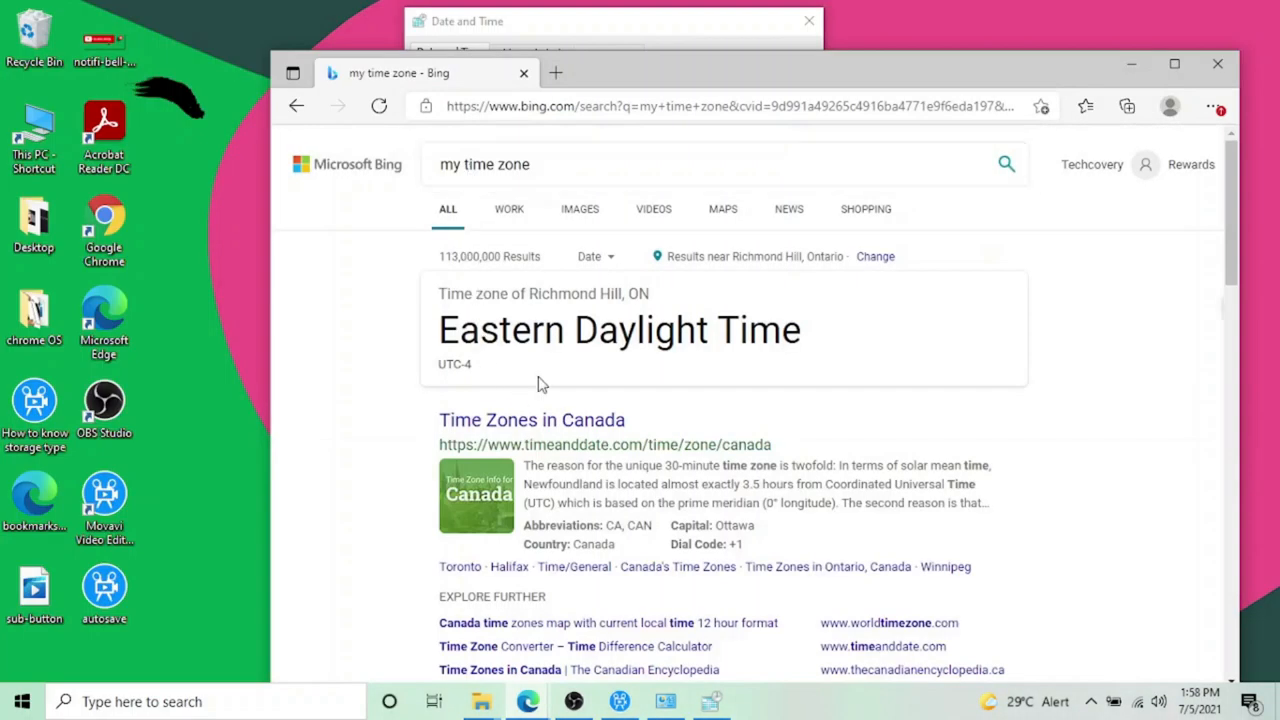
left_click_drag(438, 330, 800, 330)
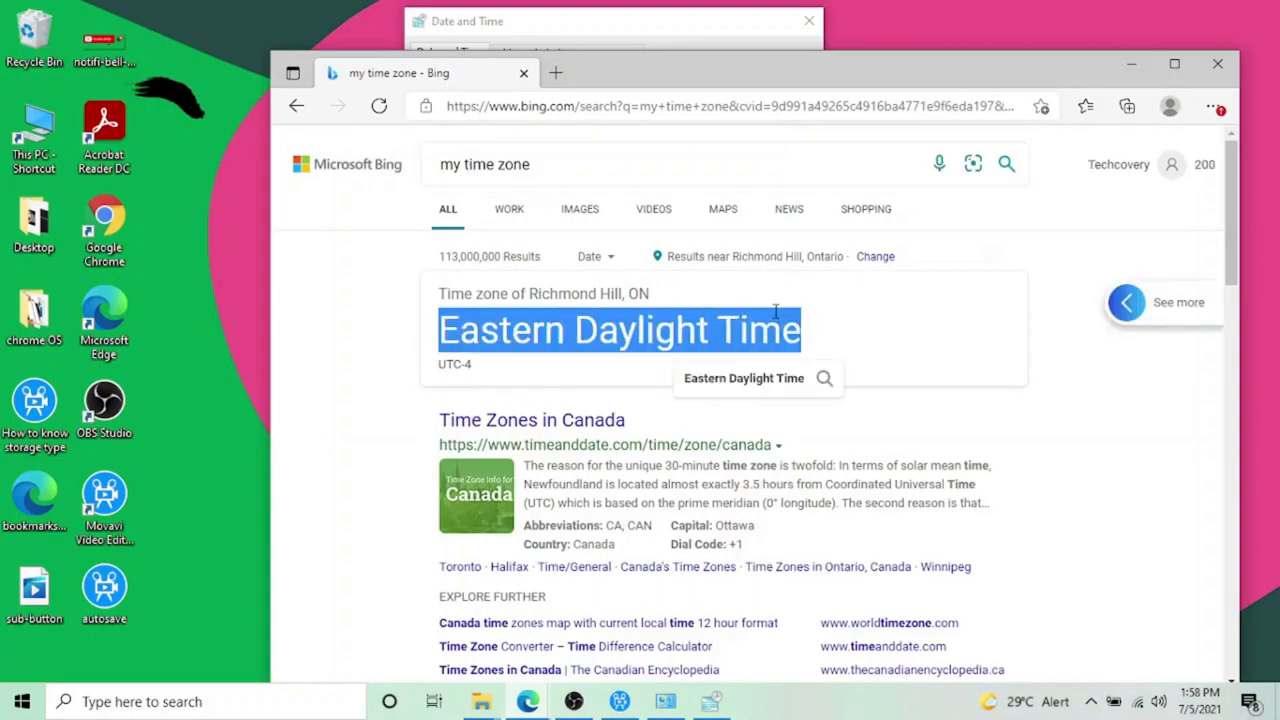
- Review the time zone list, keep Eastern Time (US & Canada), and confirm both dialogs with OK
left_click(1135, 63)
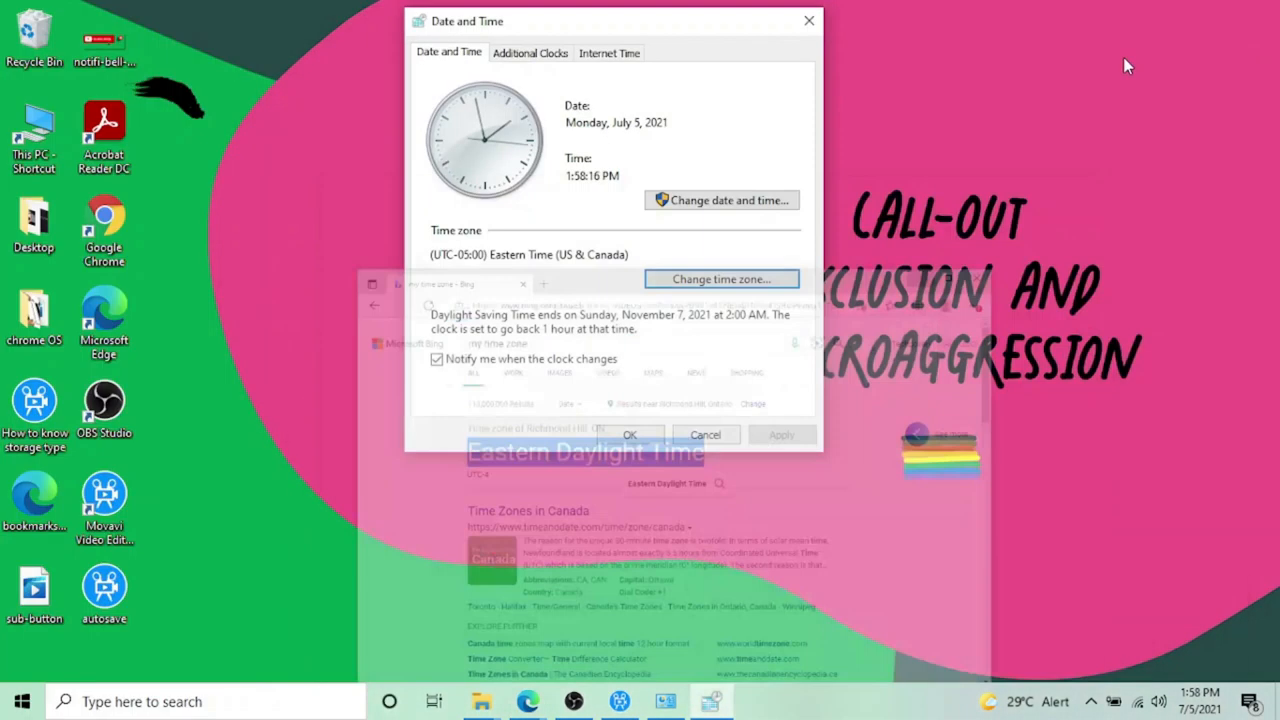
left_click(721, 279)
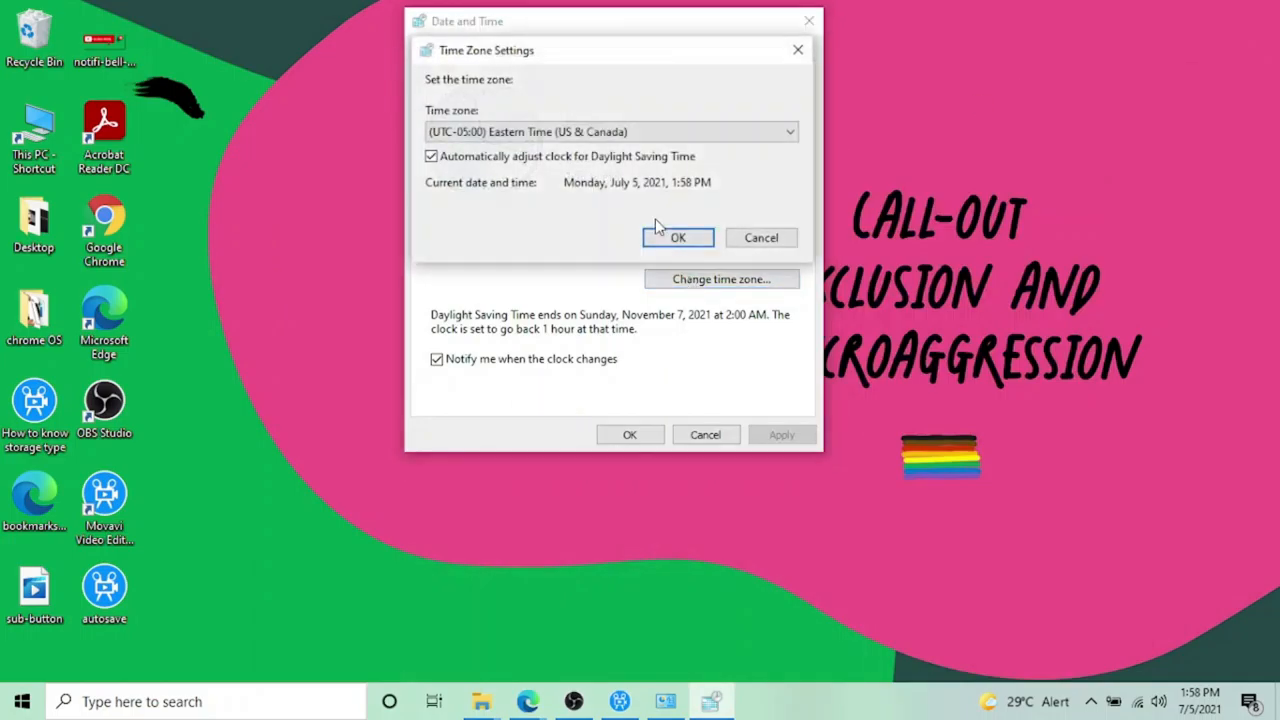
left_click(610, 131)
scroll(520, 300, "down", 5)
scroll(470, 305, "down", 5)
scroll(470, 305, "down", 5)
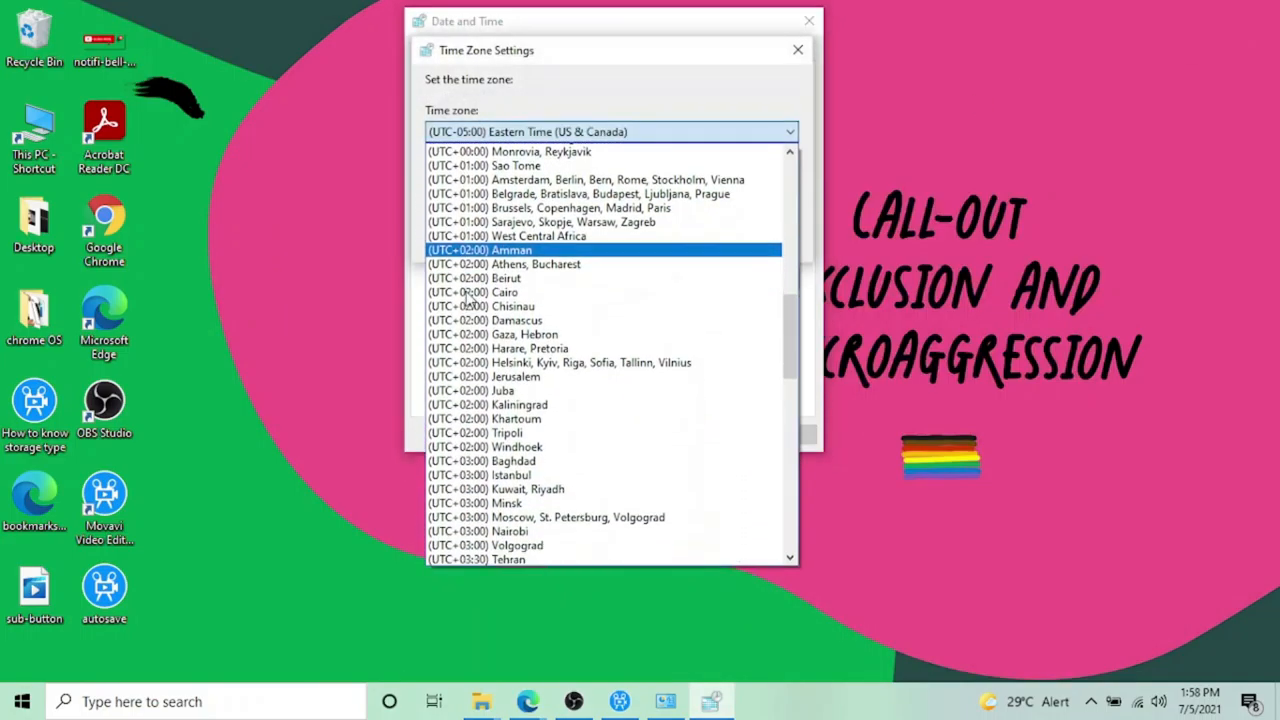
scroll(470, 305, "down", 8)
key("Escape")
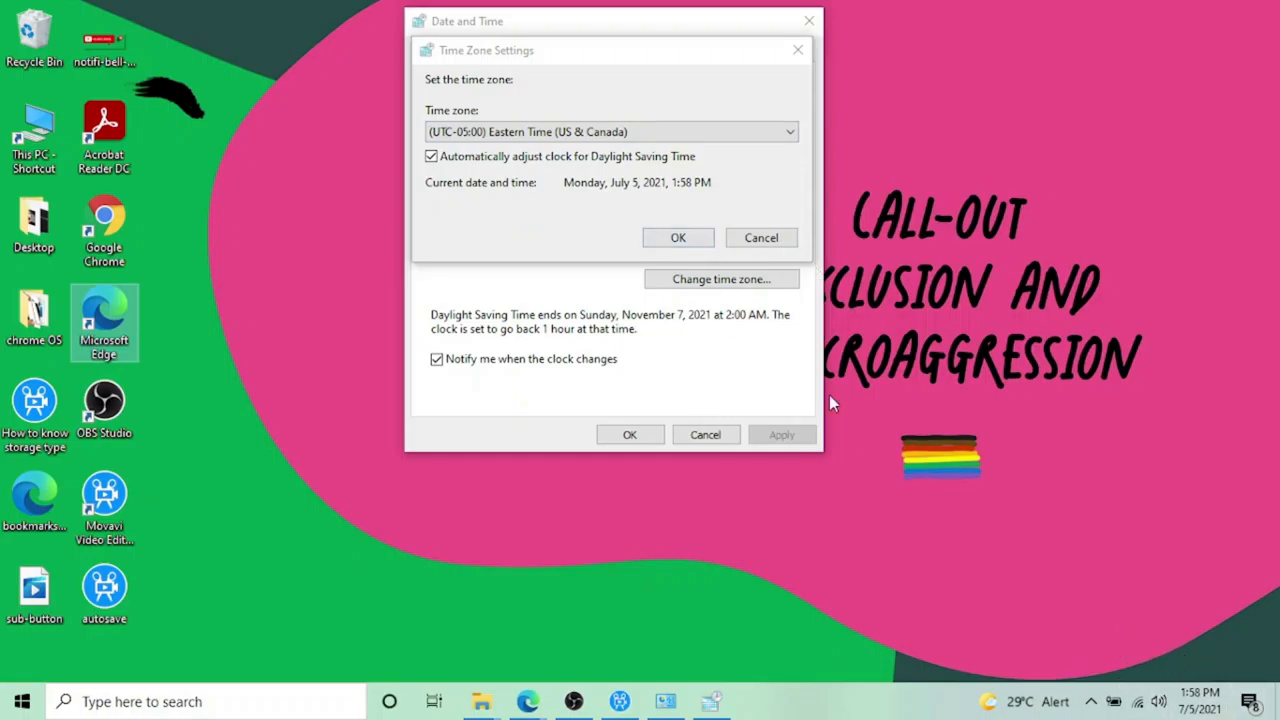
left_click(678, 237)
left_click(629, 434)
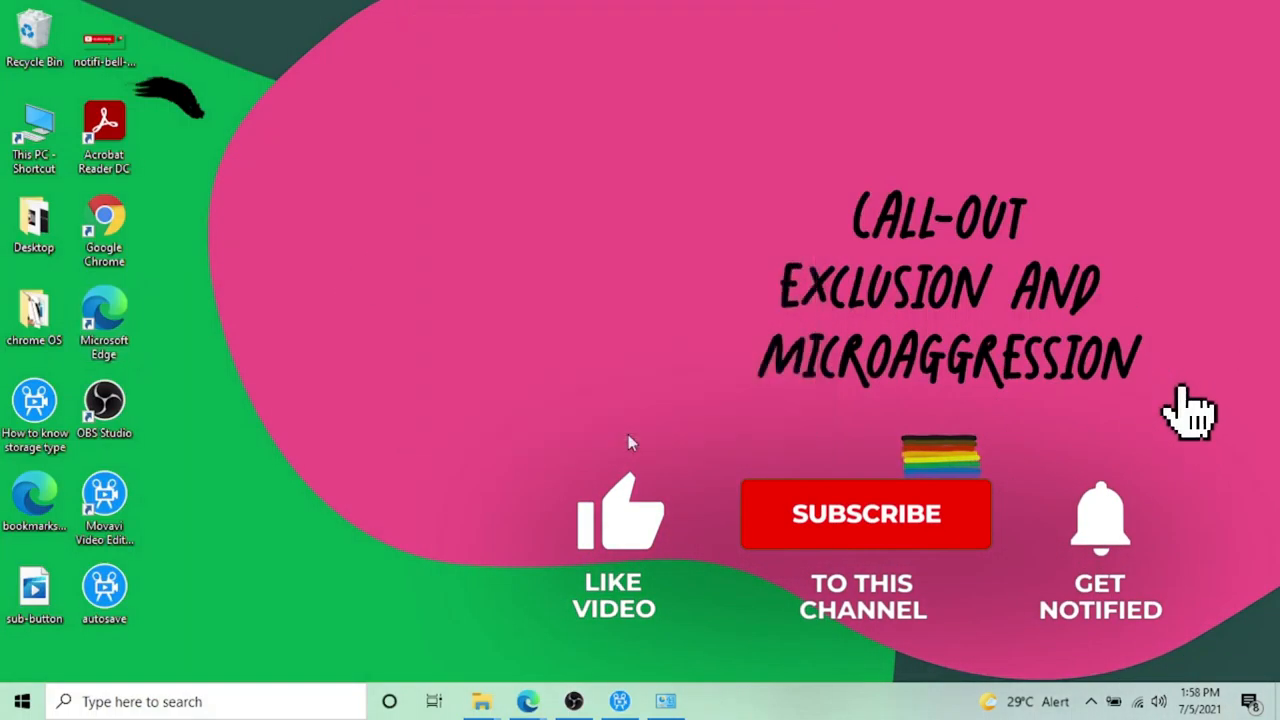